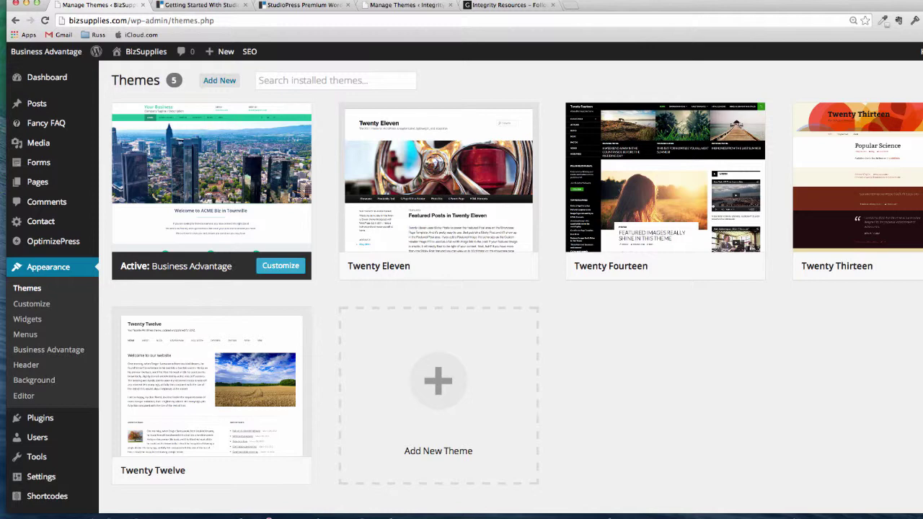
# Step: Examine the StudioPress getting-started page, from the Genesis Framework features down to the car comparison of WordPress, Genesis and StudioPress themes
pyautogui.click(198, 5)
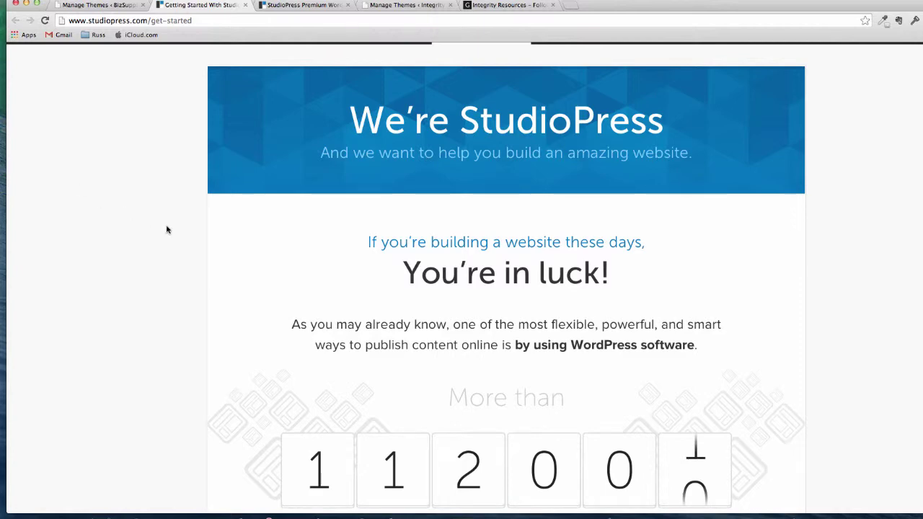
pyautogui.scroll(-6, 195, 239)
pyautogui.scroll(-3, 197, 238)
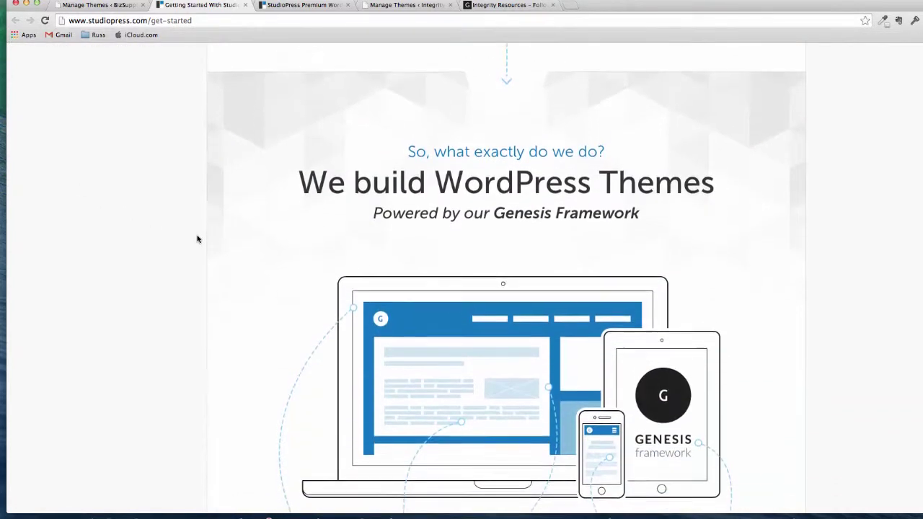
pyautogui.scroll(-1, 197, 238)
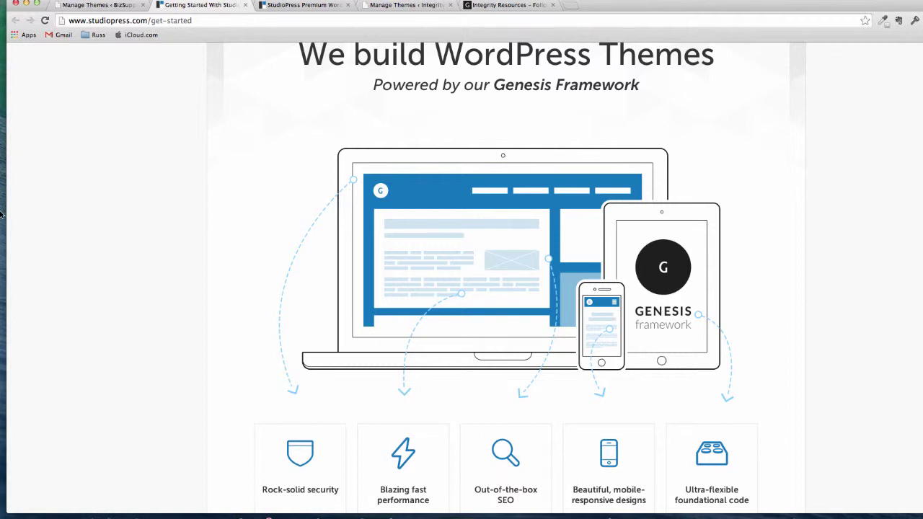
pyautogui.scroll(-1, 115, 250)
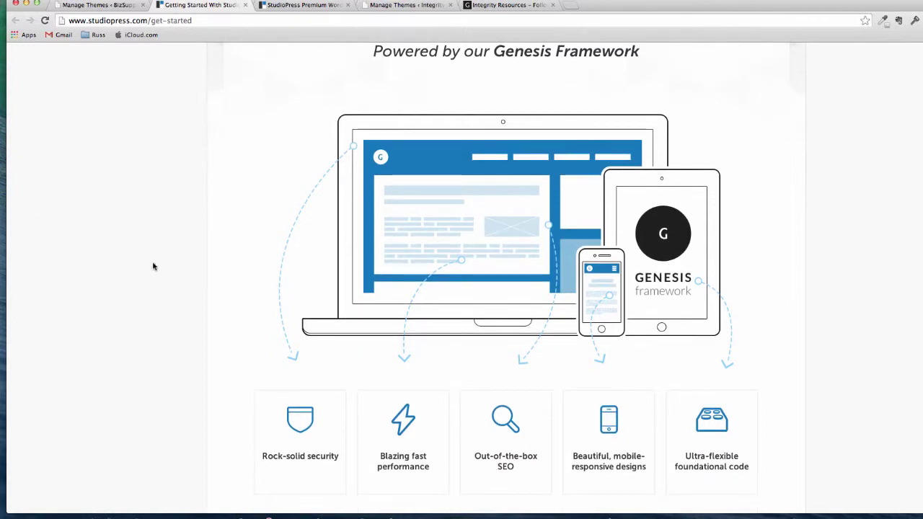
pyautogui.scroll(-2, 181, 293)
pyautogui.scroll(-1, 181, 294)
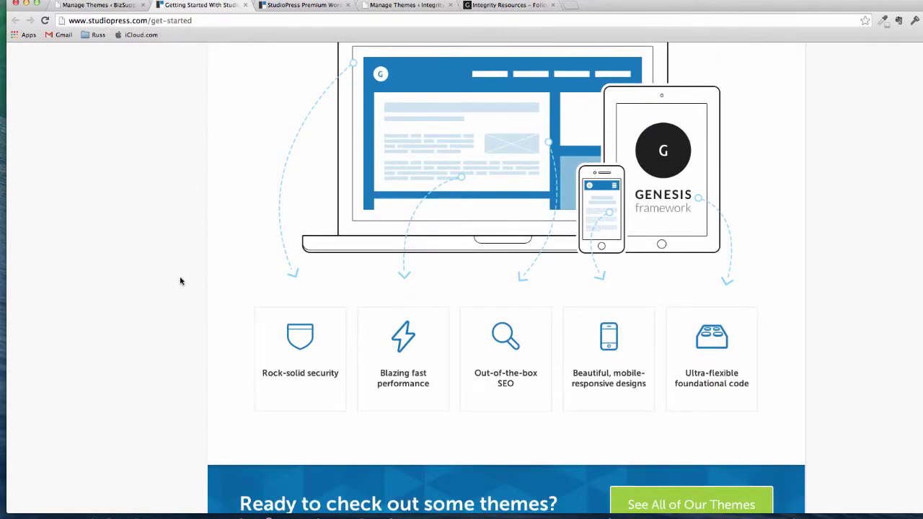
pyautogui.scroll(-1, 181, 278)
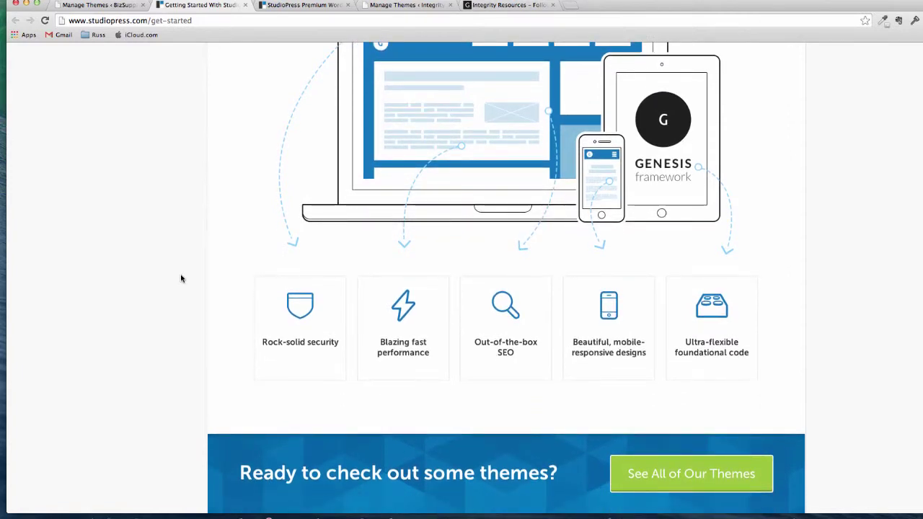
pyautogui.scroll(-3, 181, 279)
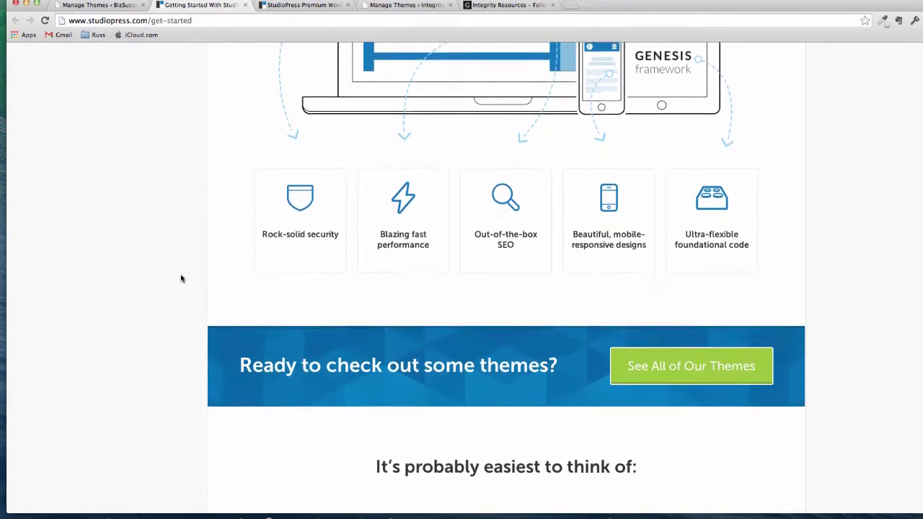
pyautogui.scroll(-3, 181, 278)
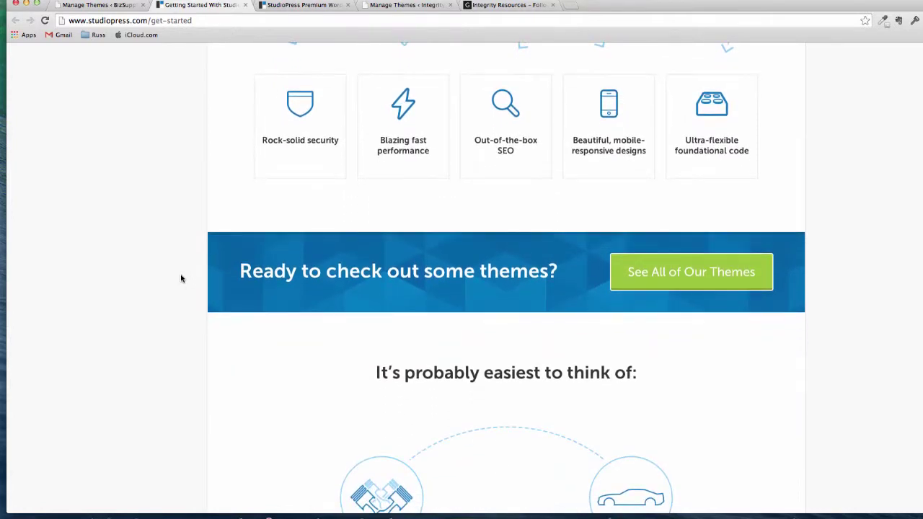
pyautogui.scroll(-7, 180, 278)
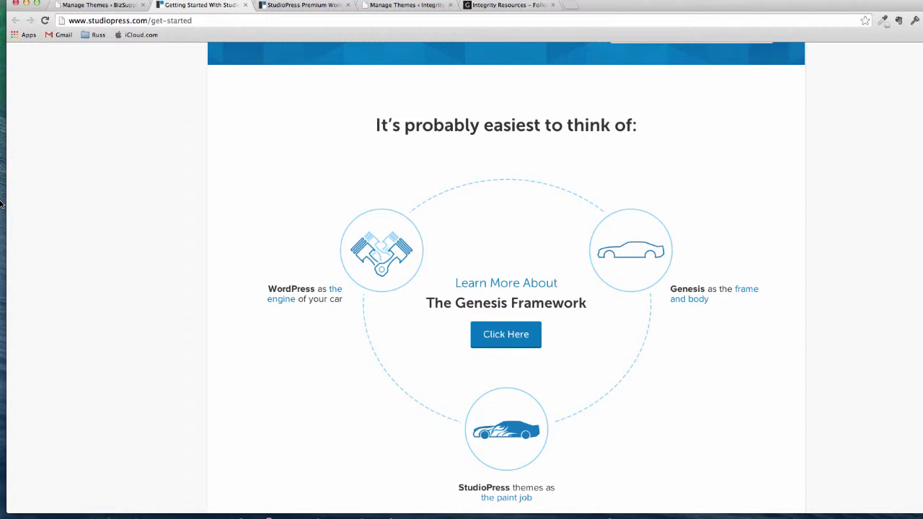
# Step: Browse the StudioPress WordPress Themes catalogue from the Genesis Framework entry down to the Outreach Pro and Focus Pro themes
pyautogui.click(280, 7)
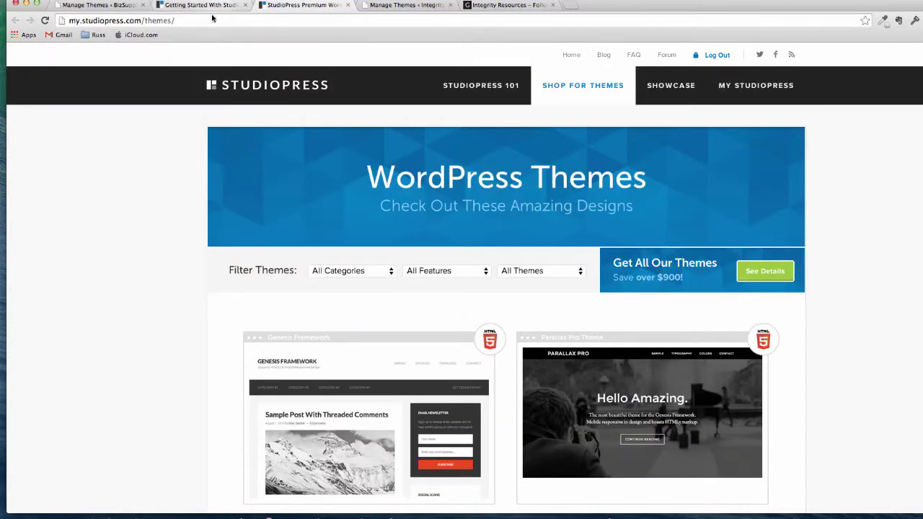
pyautogui.scroll(-2, 103, 163)
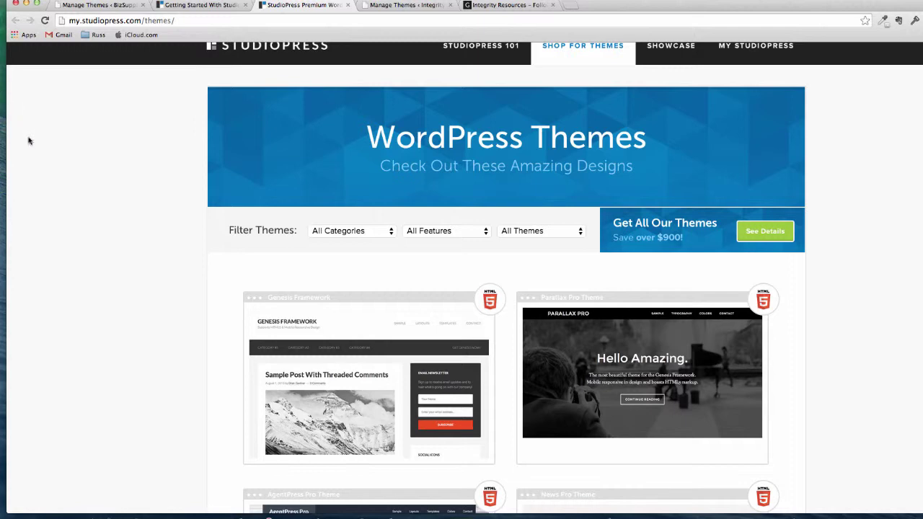
pyautogui.scroll(-5, 72, 202)
pyautogui.scroll(-1, 113, 216)
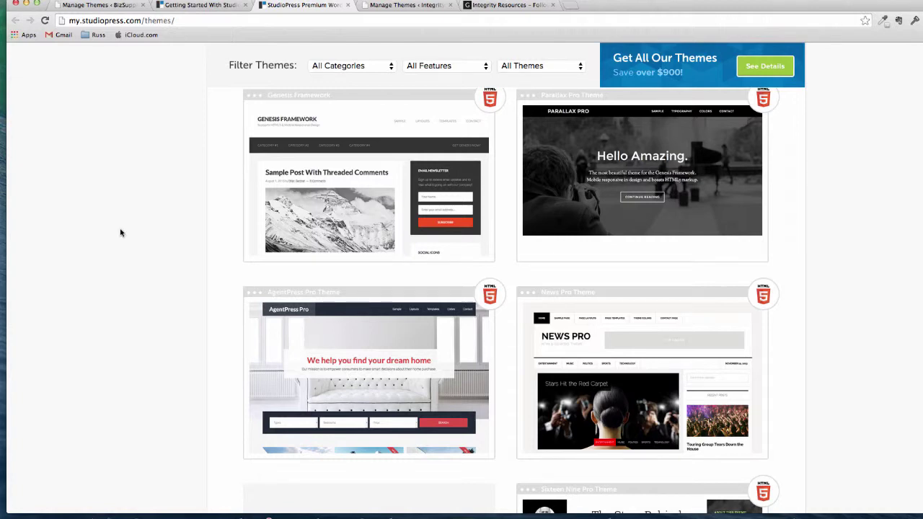
pyautogui.scroll(-4, 121, 232)
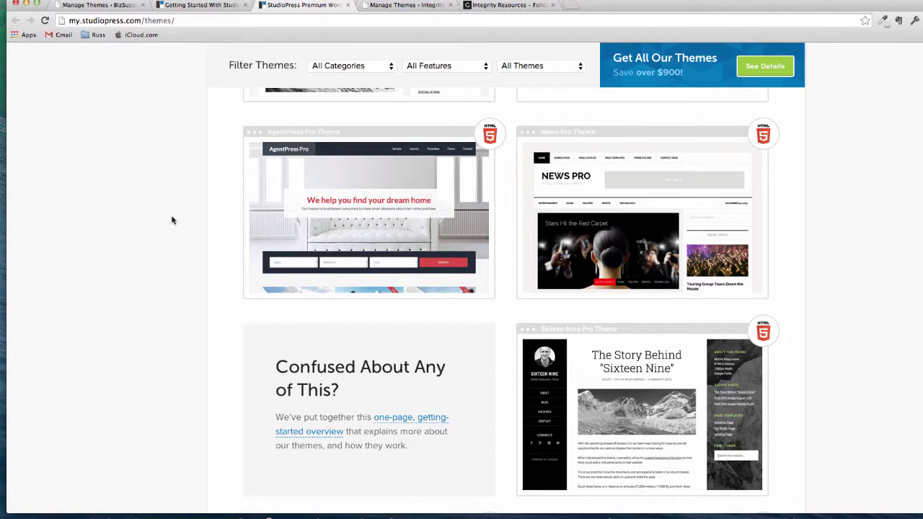
pyautogui.scroll(-1, 172, 220)
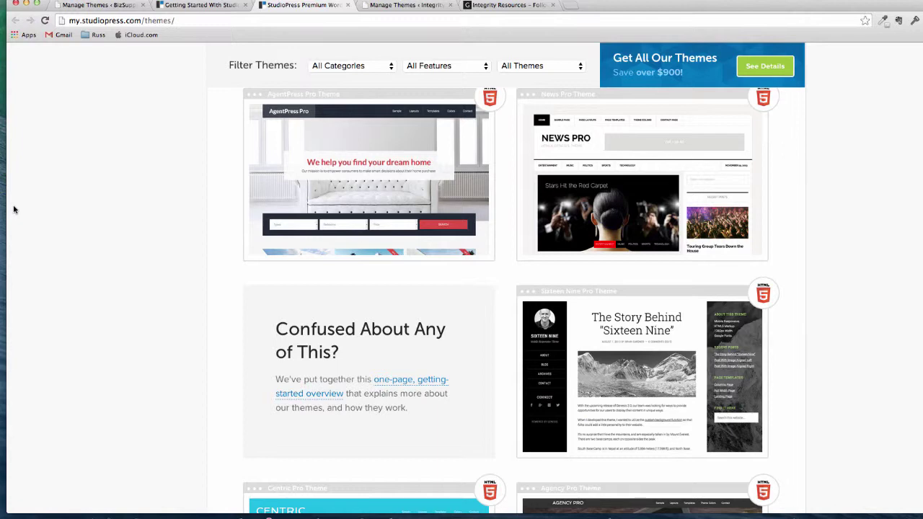
pyautogui.scroll(-3, 114, 233)
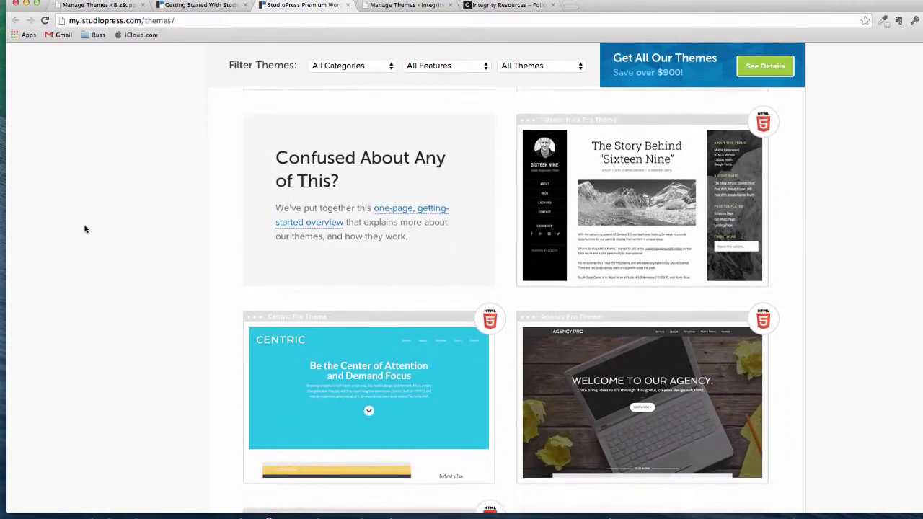
pyautogui.scroll(-2, 85, 229)
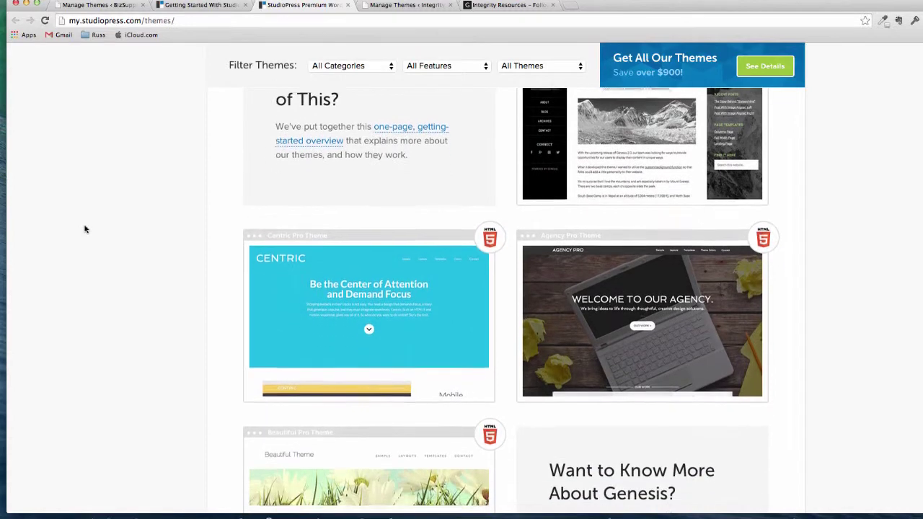
pyautogui.scroll(-3, 84, 229)
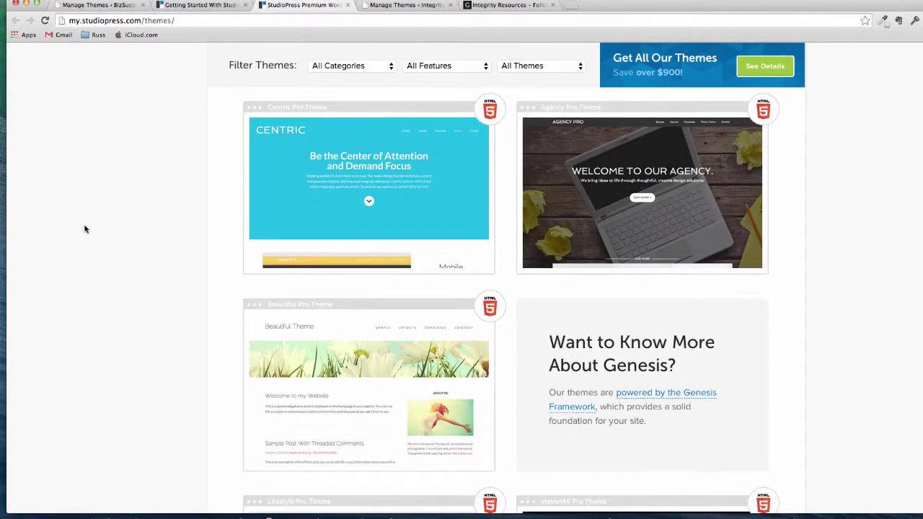
pyautogui.scroll(-5, 84, 229)
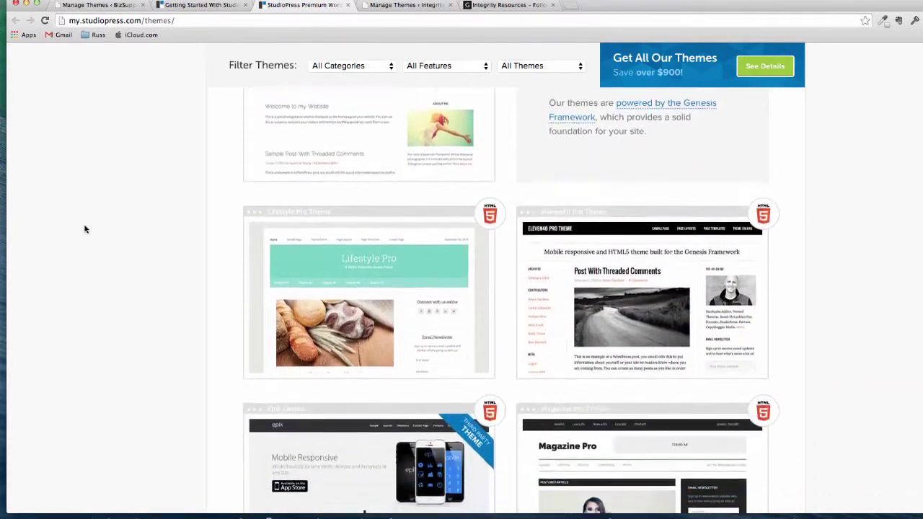
pyautogui.scroll(-3, 85, 229)
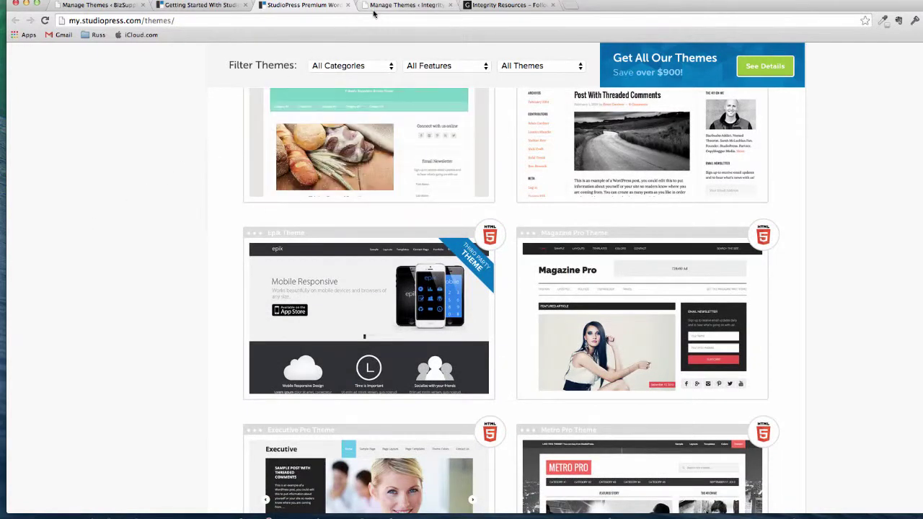
pyautogui.scroll(1, 158, 144)
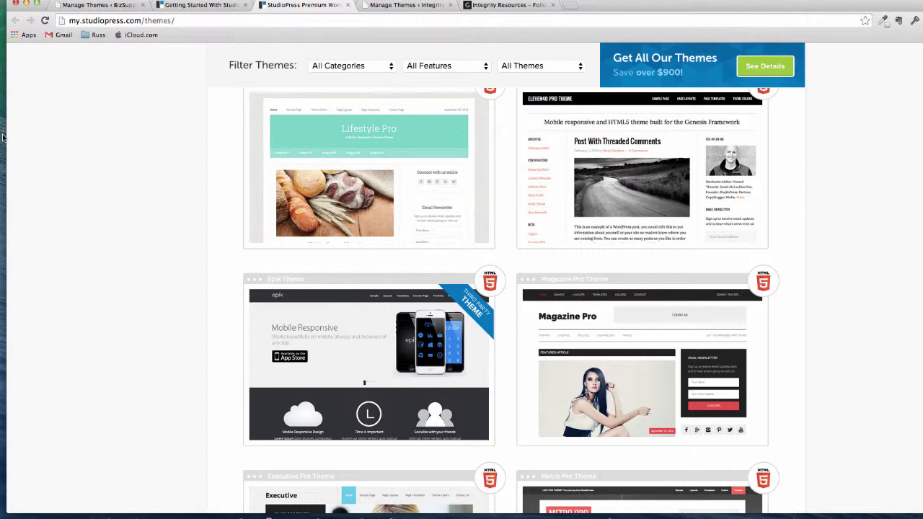
pyautogui.scroll(-10, 87, 175)
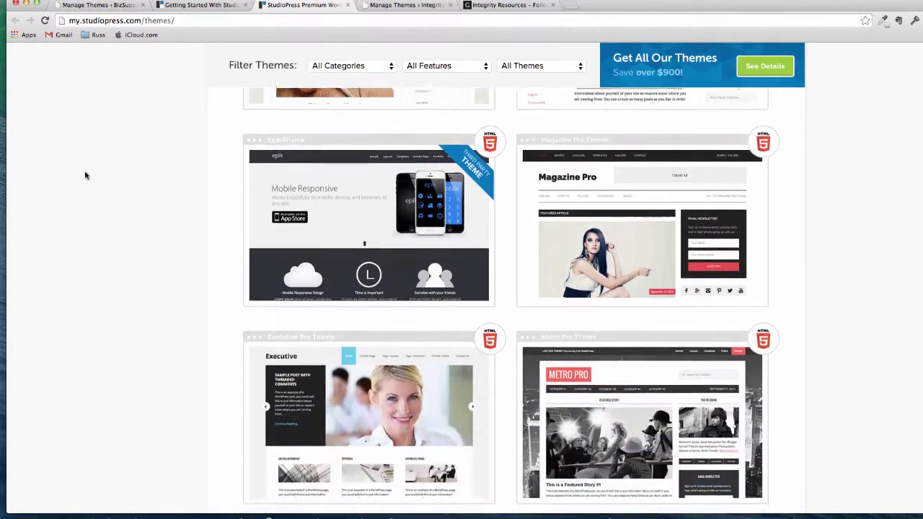
pyautogui.scroll(-1, 88, 176)
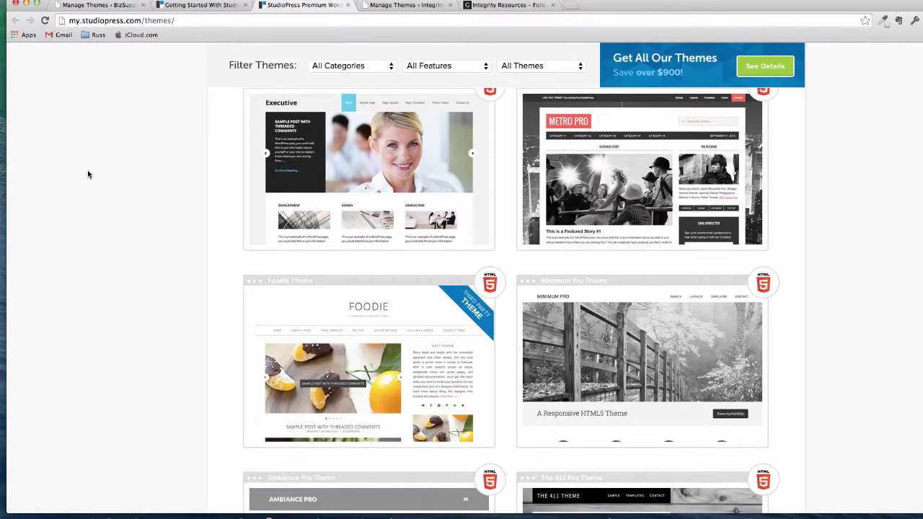
pyautogui.scroll(-4, 79, 165)
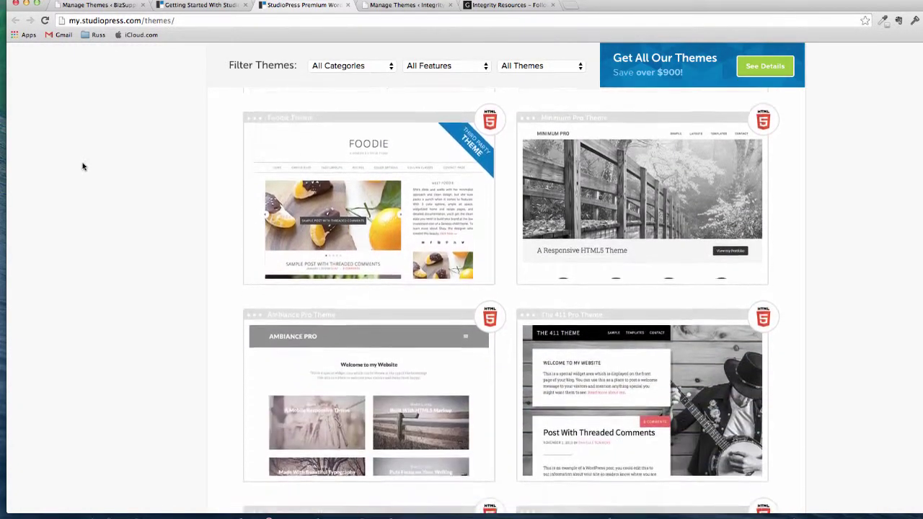
pyautogui.scroll(3, 82, 165)
pyautogui.scroll(-1, 85, 167)
pyautogui.scroll(-10, 83, 167)
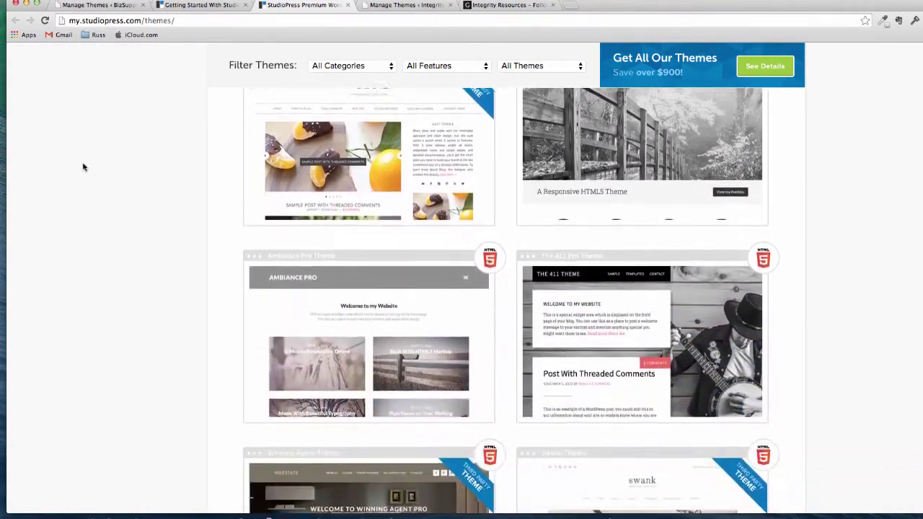
pyautogui.scroll(-10, 83, 167)
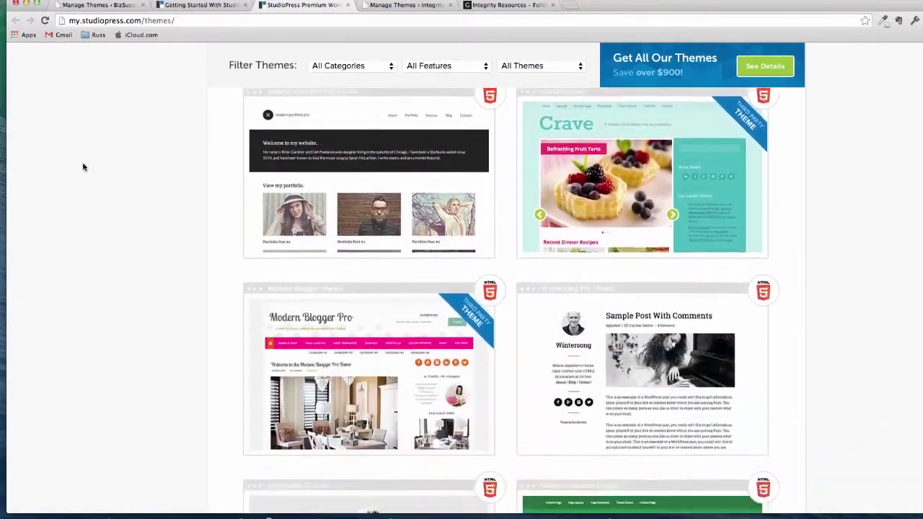
pyautogui.scroll(-10, 83, 167)
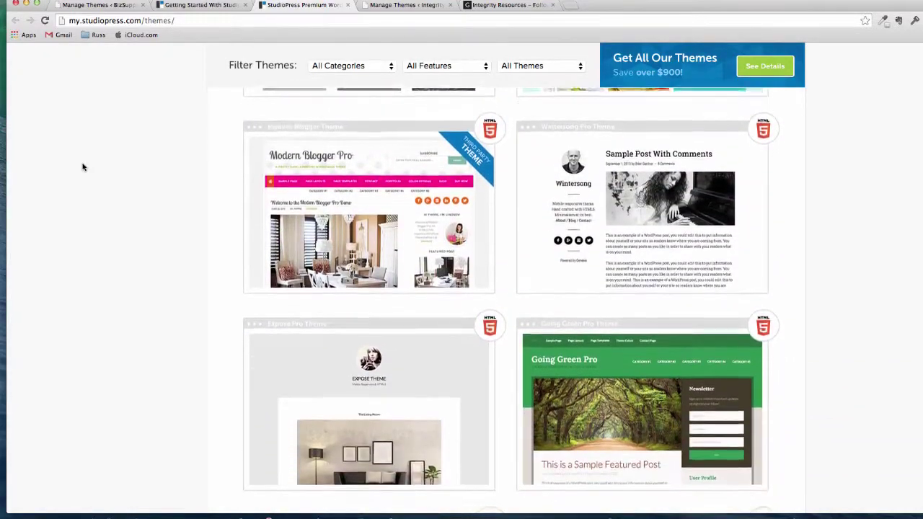
pyautogui.scroll(-5, 82, 168)
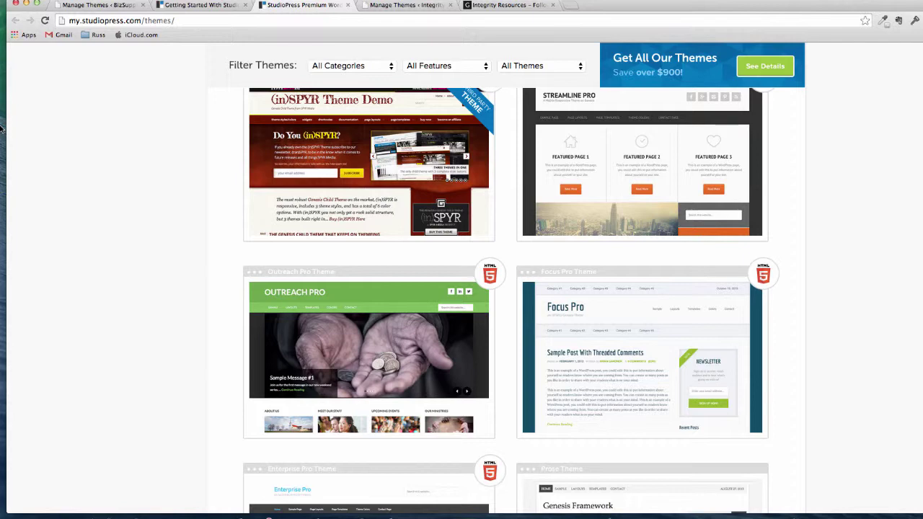
# Step: Check the installed themes of the Integrity Resources site and examine its home page from the header down to the footer widgets
pyautogui.click(421, 8)
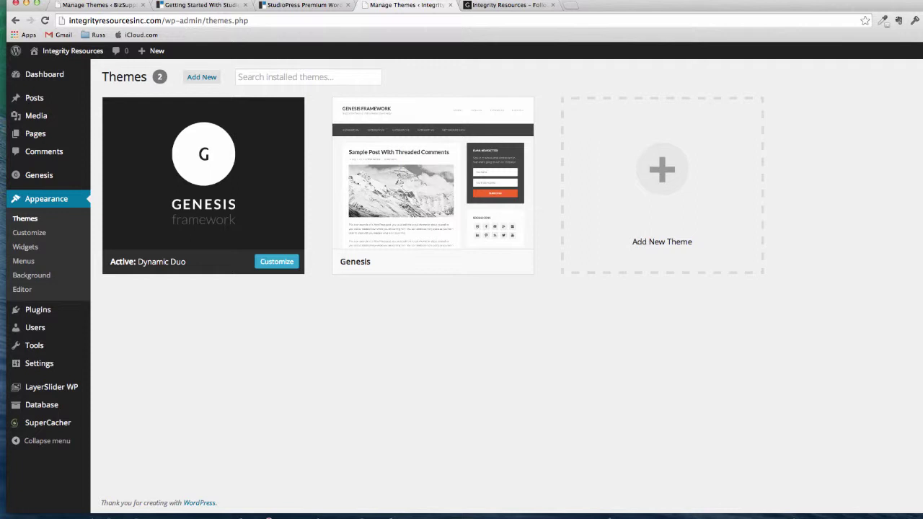
pyautogui.click(504, 5)
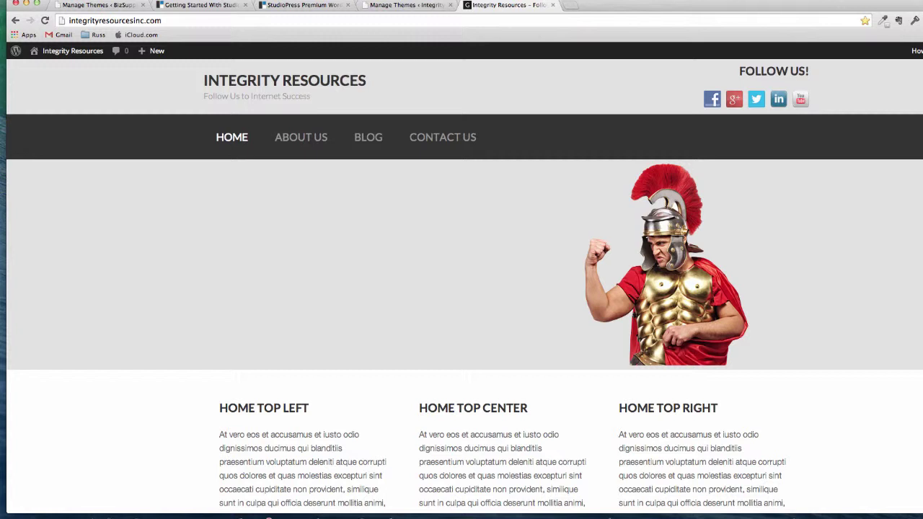
pyautogui.scroll(-1, 462, 288)
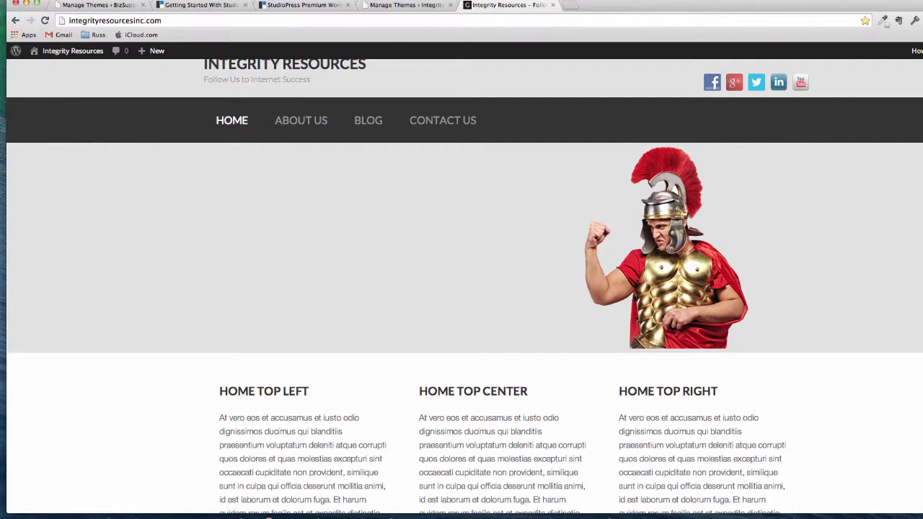
pyautogui.scroll(-5, 462, 289)
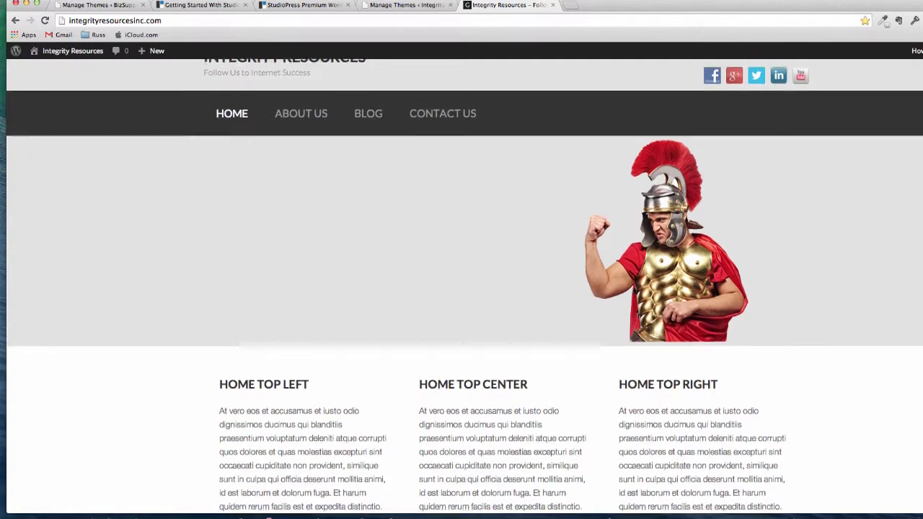
pyautogui.scroll(-3, 461, 289)
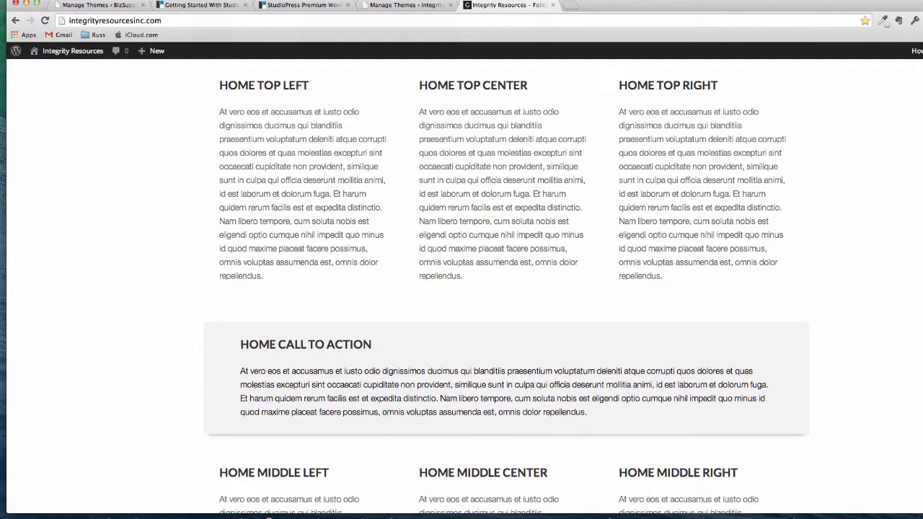
pyautogui.scroll(-5, 899, 184)
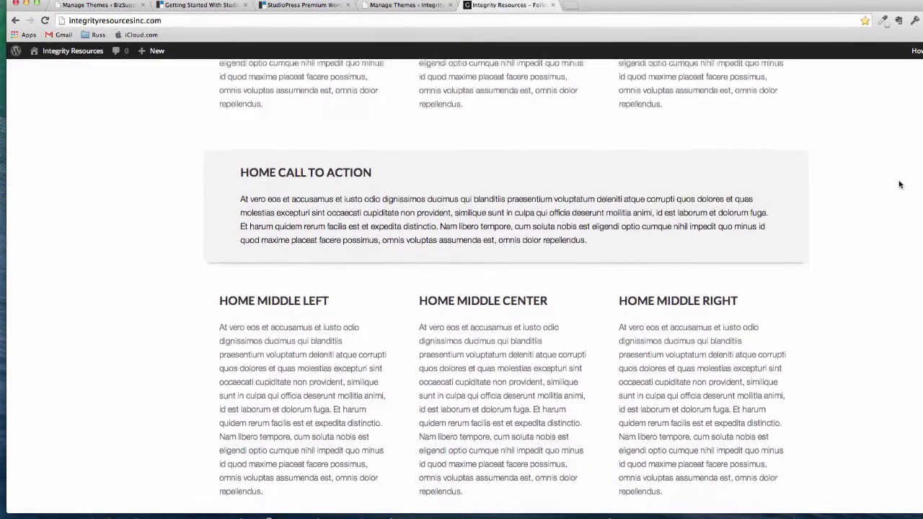
pyautogui.scroll(-2, 899, 184)
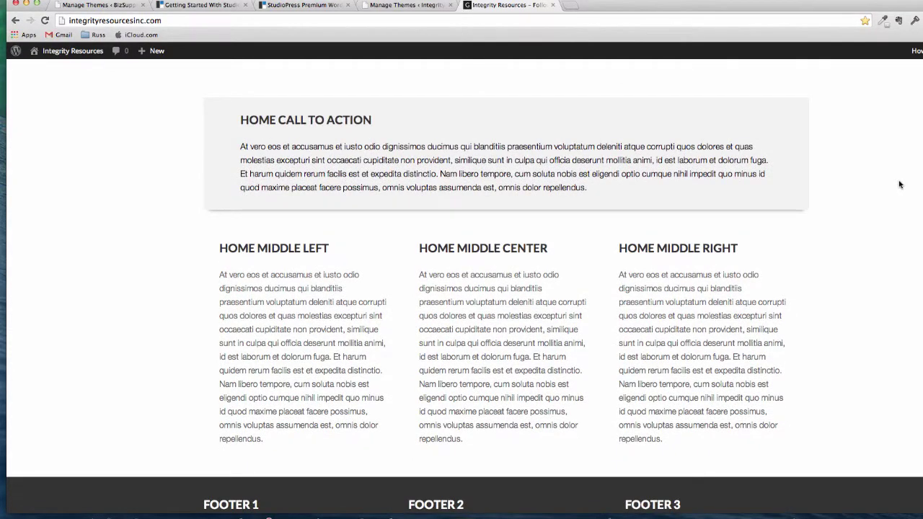
pyautogui.scroll(1, 899, 185)
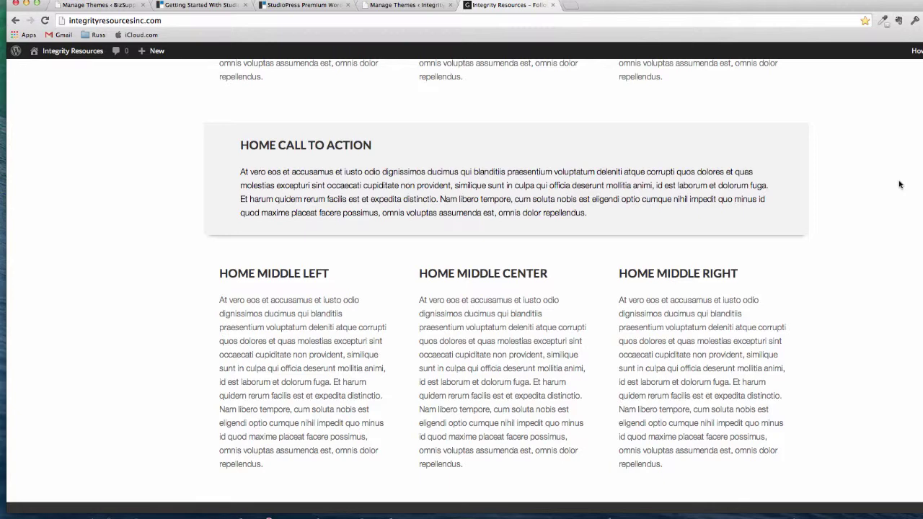
pyautogui.scroll(-4, 899, 185)
pyautogui.scroll(-3, 900, 185)
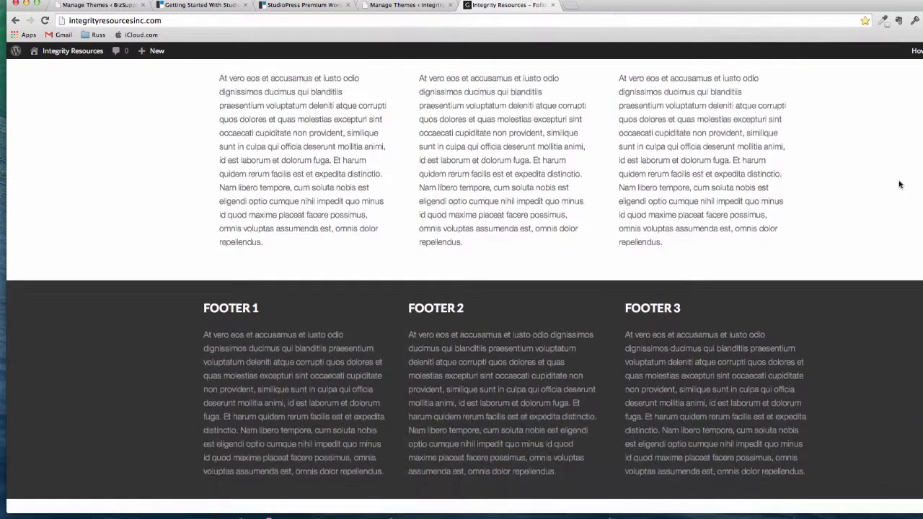
pyautogui.scroll(-1, 899, 184)
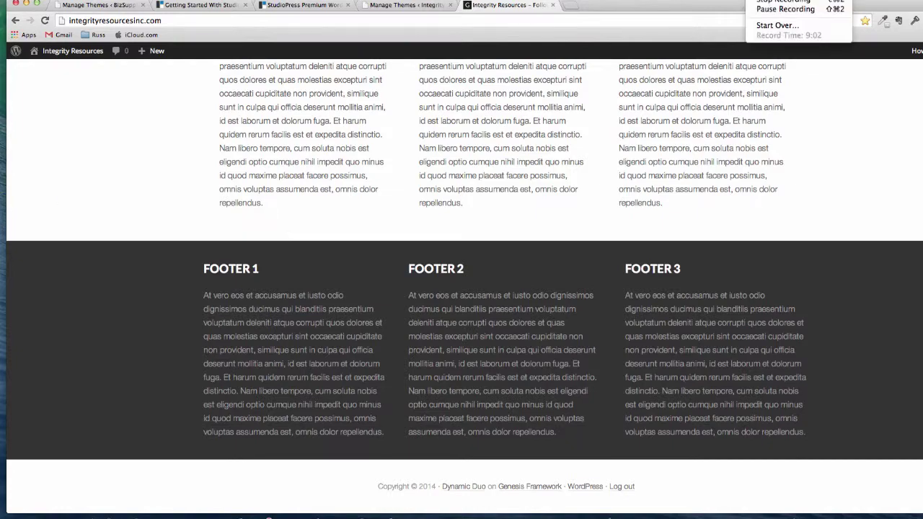
pyautogui.click(764, 6)
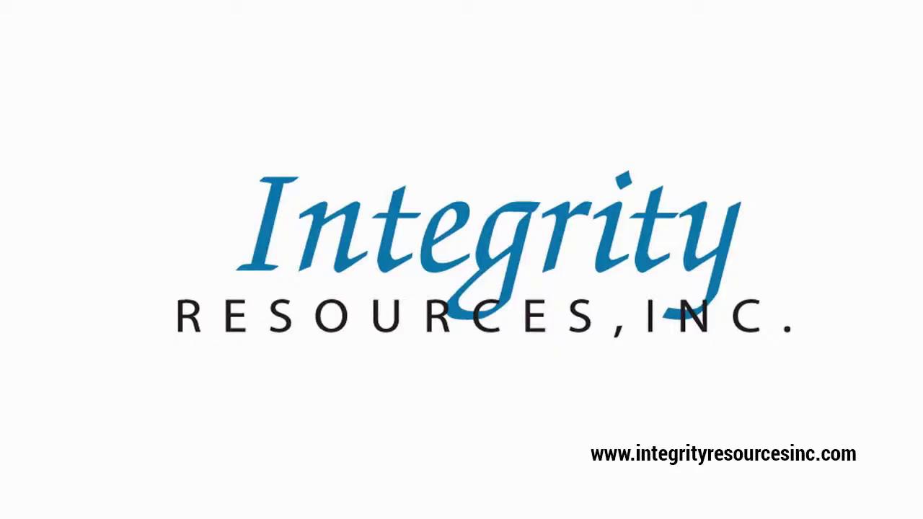